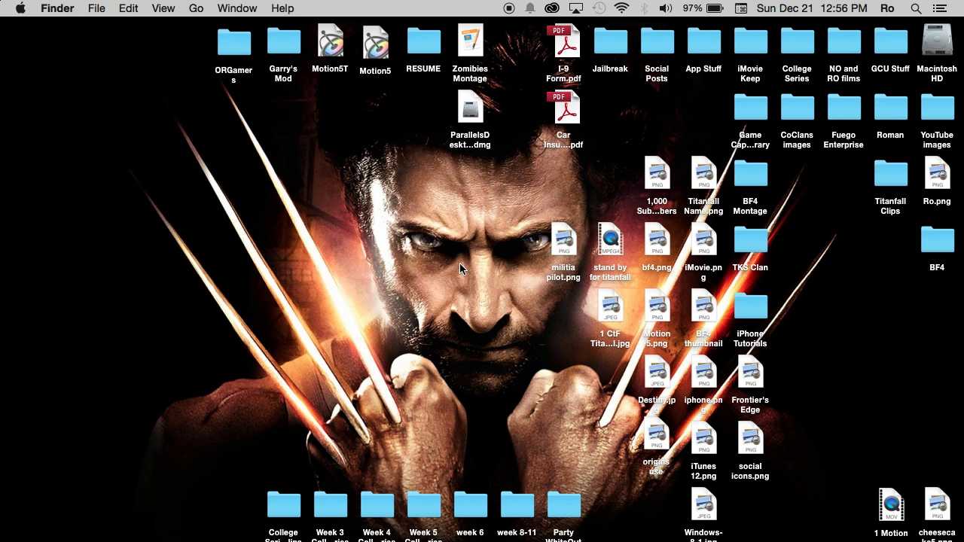
- Launch iMovie from the Dock at the left edge so the My Tutorial project opens
mouse_move(3, 258)
mouse_move(3, 377)
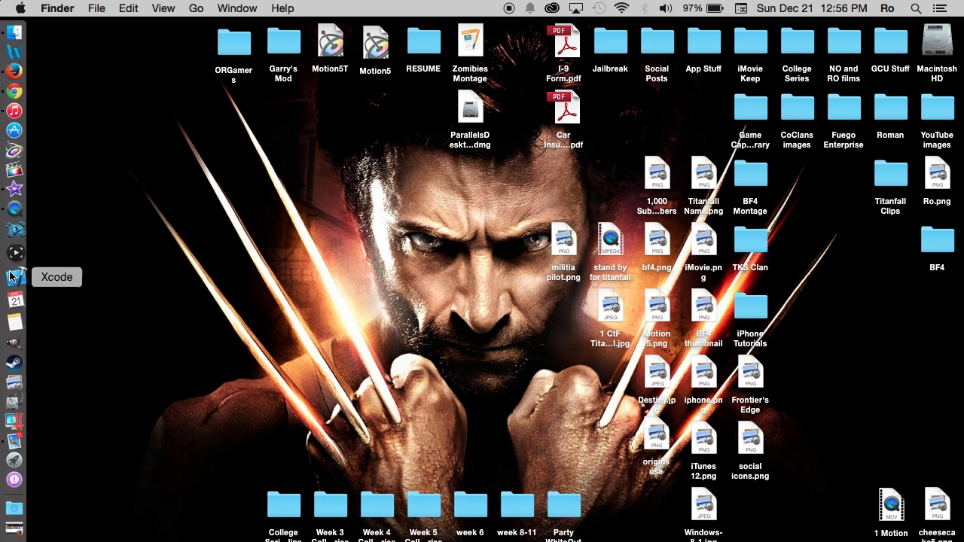
left_click(13, 247)
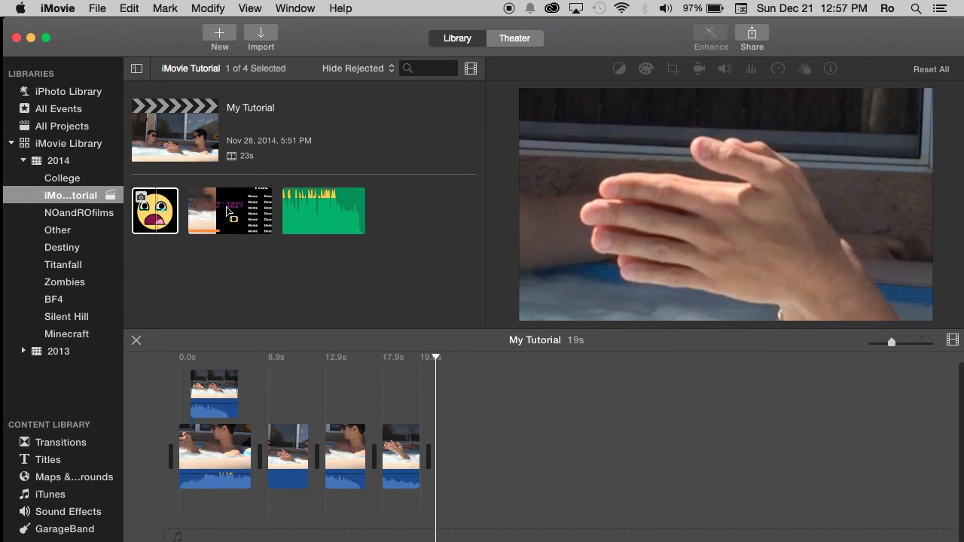
left_click(301, 272)
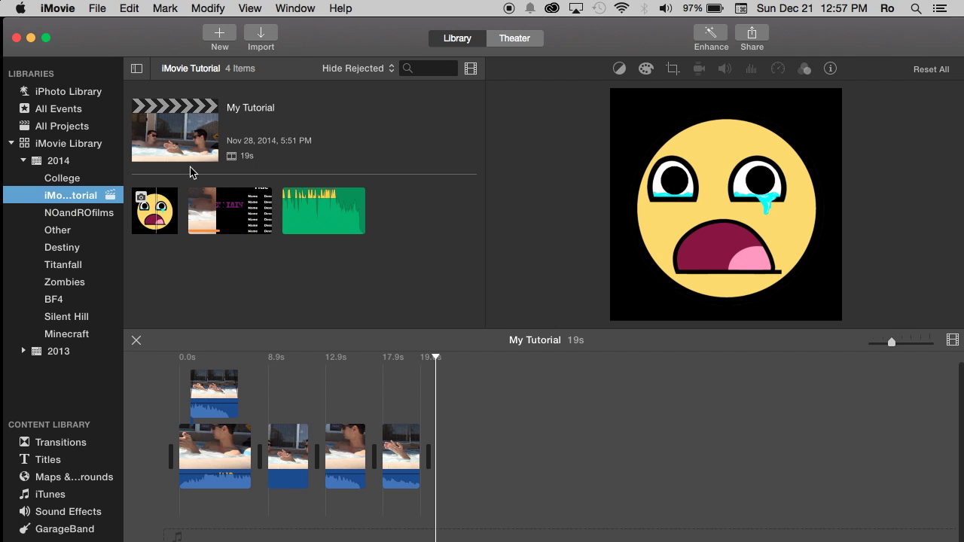
left_click(201, 132)
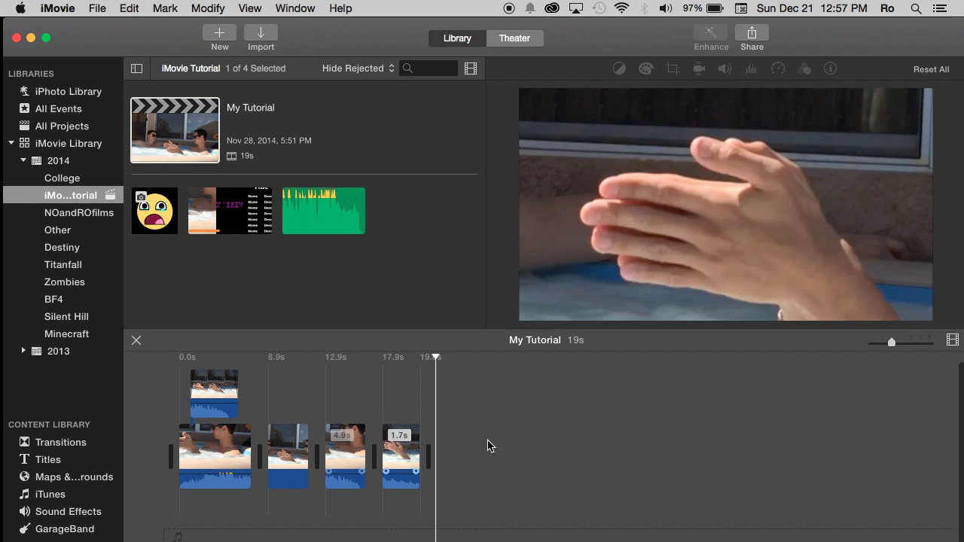
left_click(155, 211)
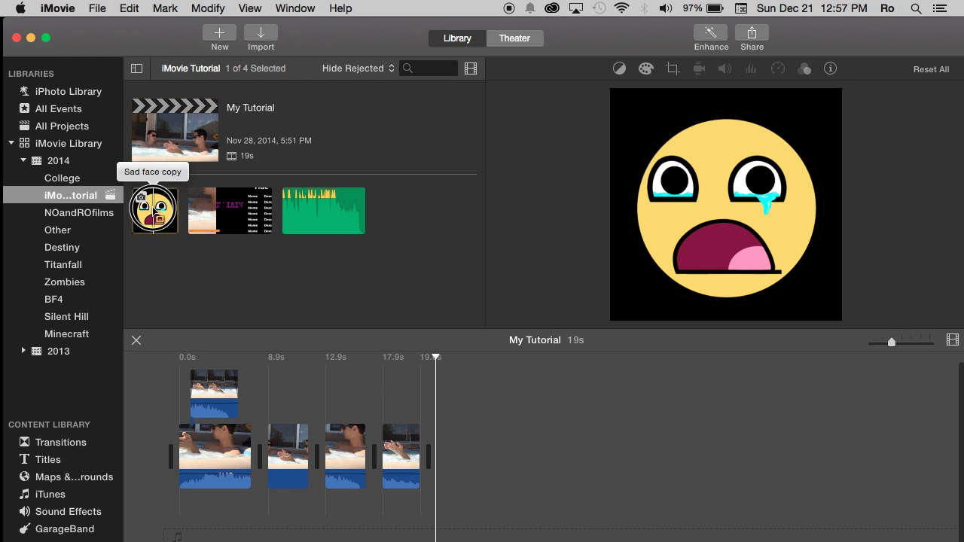
left_click(168, 228)
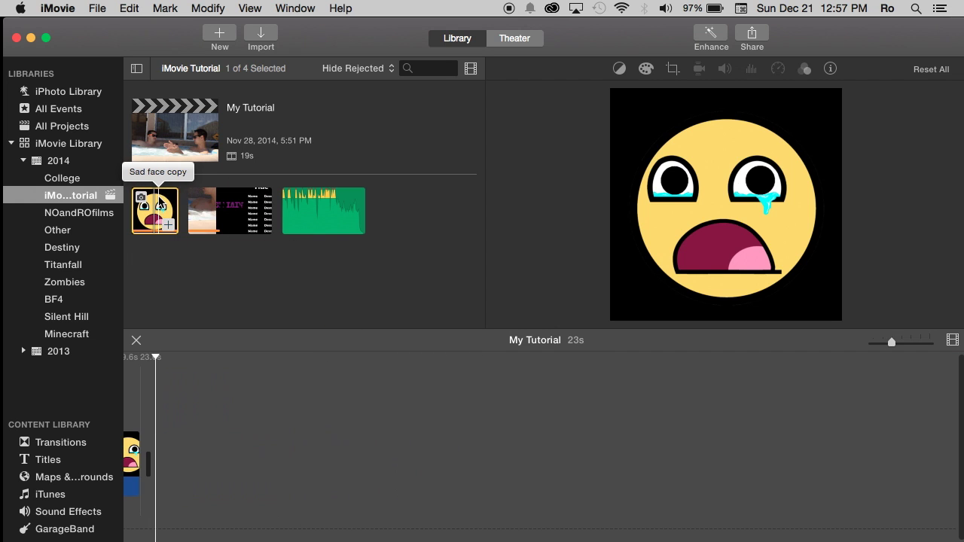
- Add a second Sad face copy clip to the timeline end (27s total), preview it, and select both sad-face clips
left_click_drag(196, 268, 256, 444)
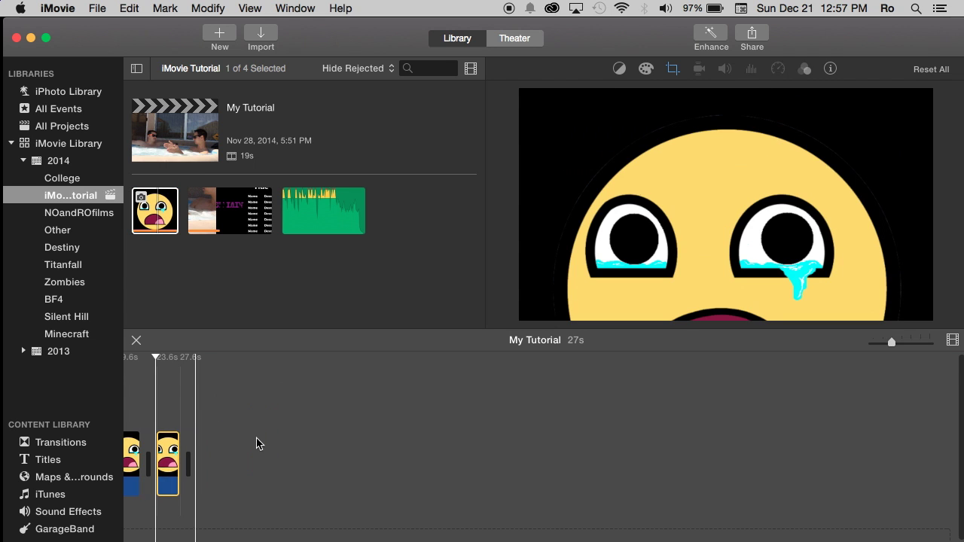
scroll(256, 444, "left", 10)
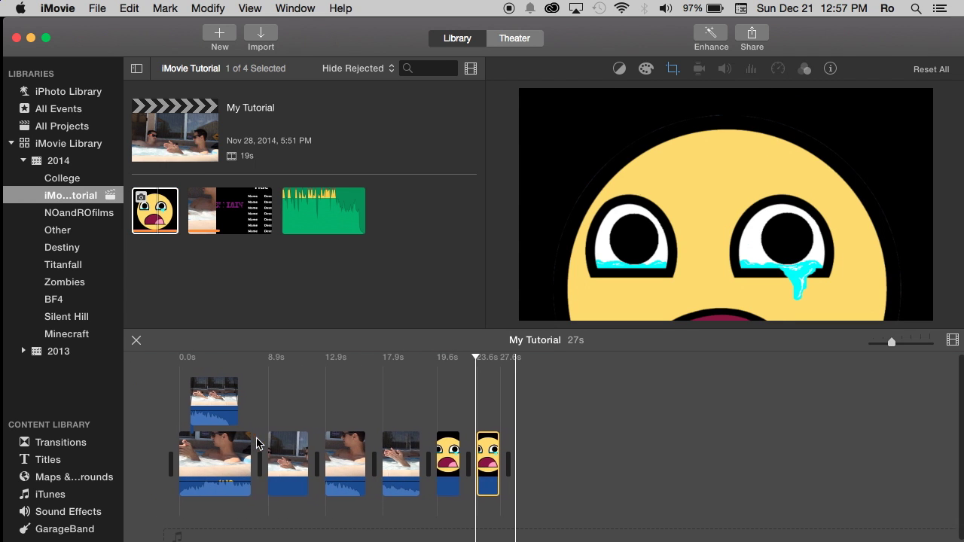
key("space")
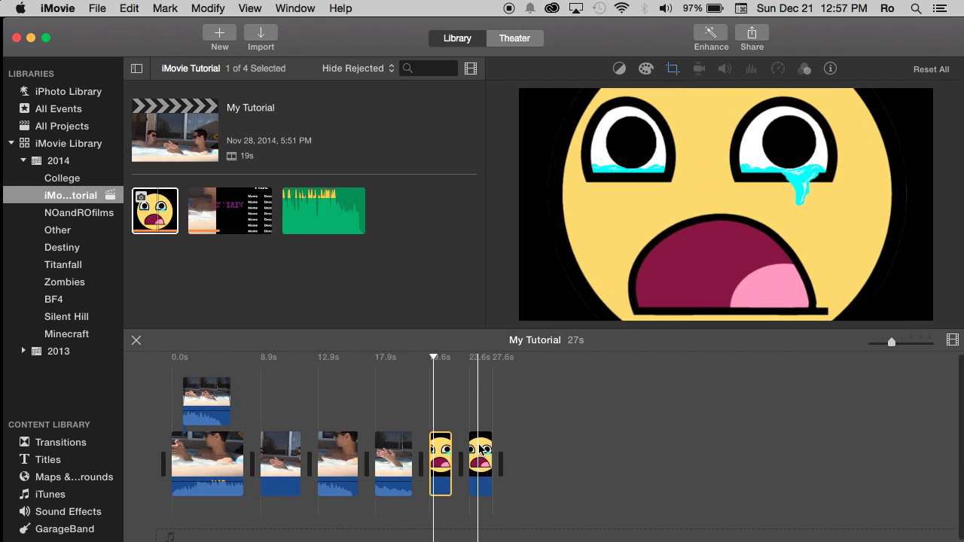
key("Up")
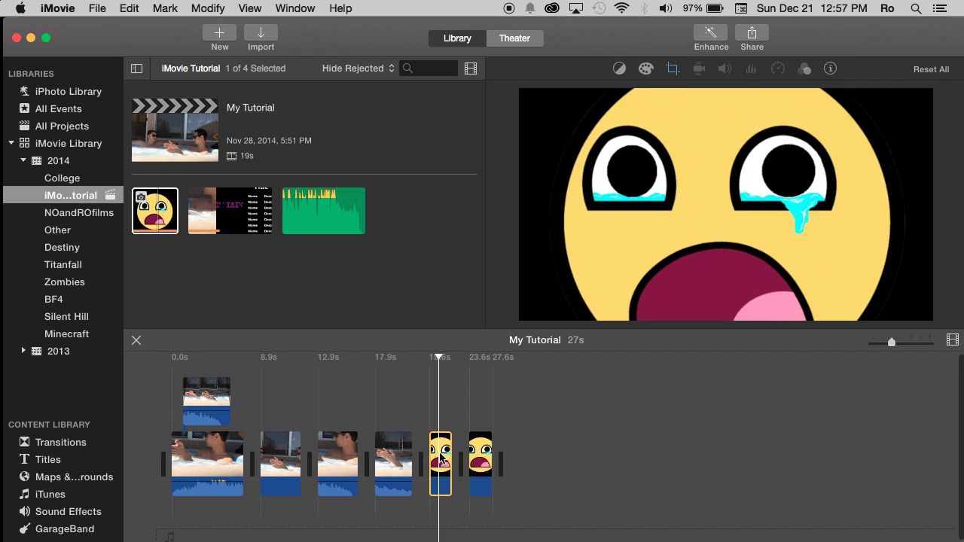
left_click(476, 453)
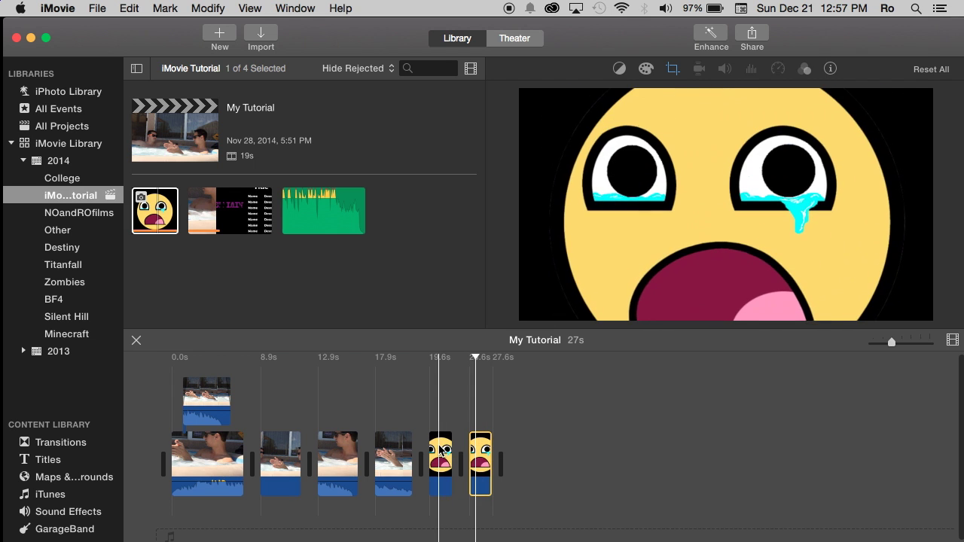
left_click(442, 451)
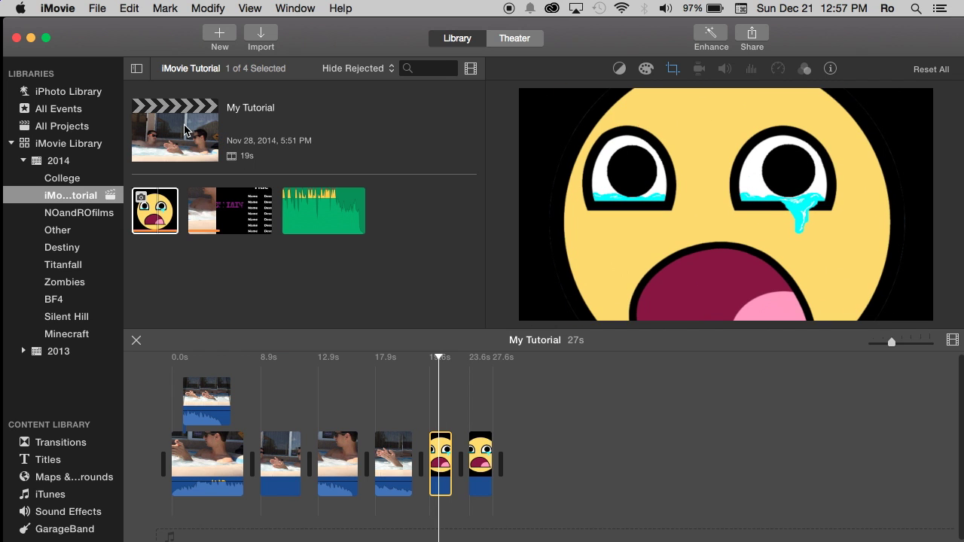
- View the My Tutorial project's settings and 27s summary info, then reselect the first sad-face clip
left_click(185, 130)
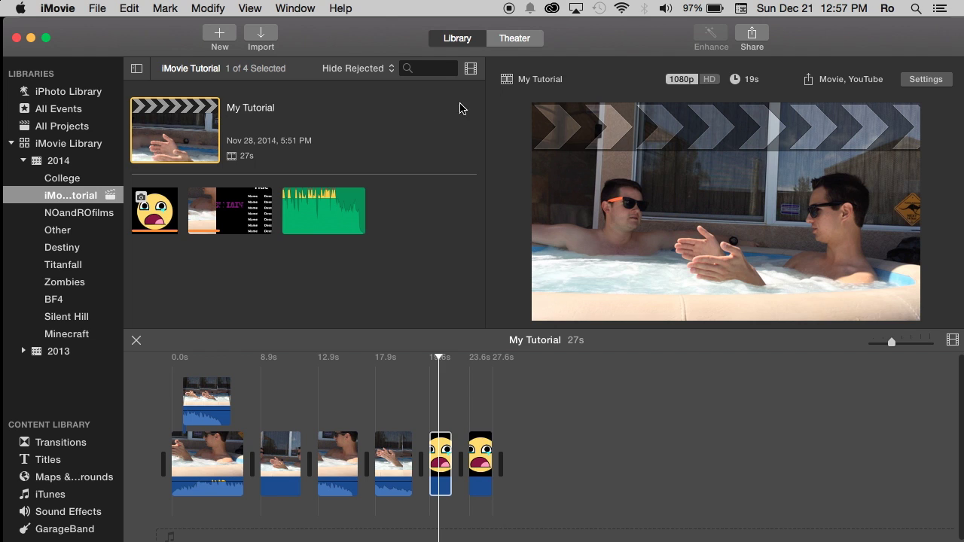
left_click(914, 81)
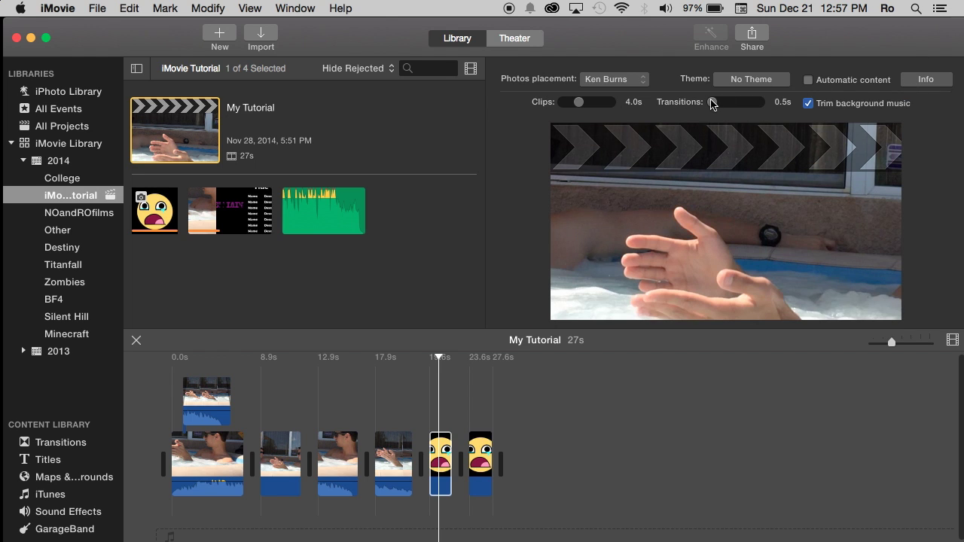
left_click(910, 81)
left_click(221, 129)
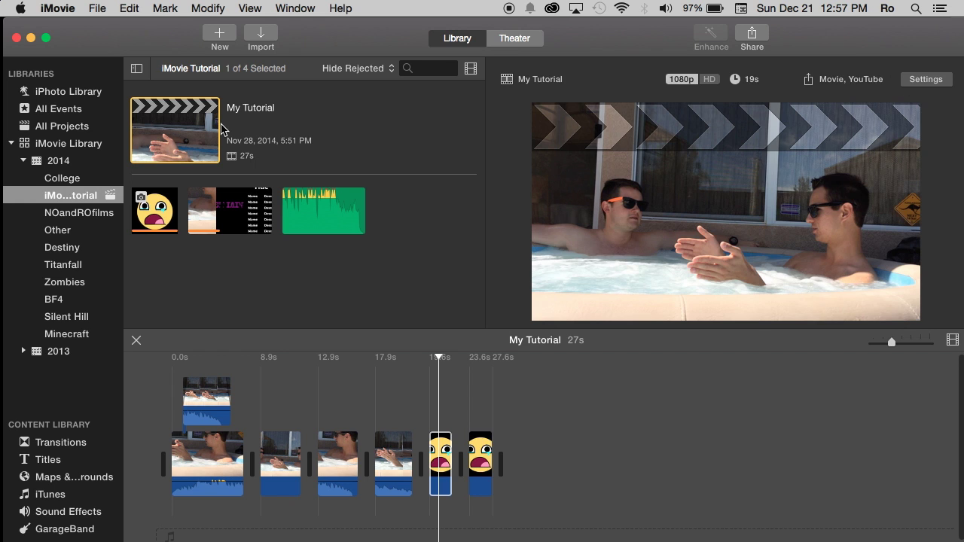
left_click(440, 463)
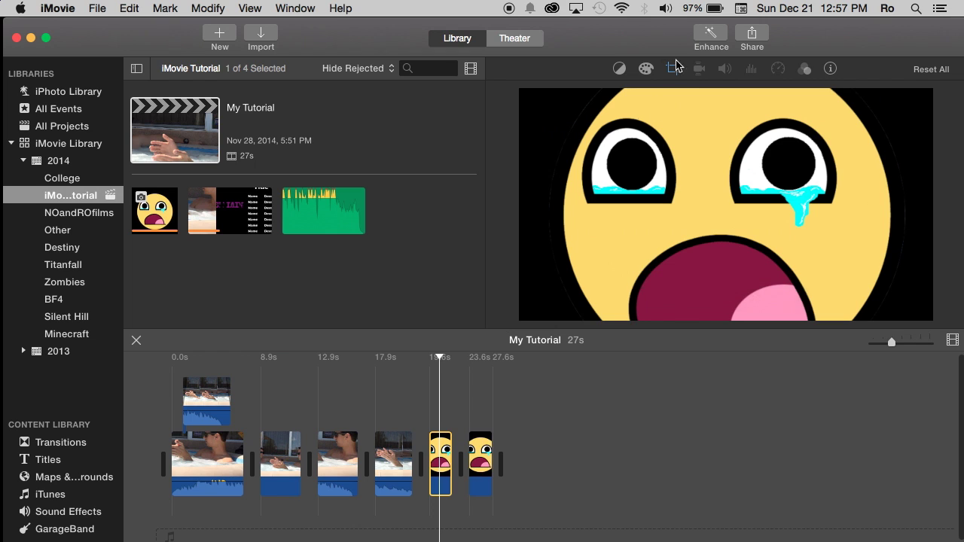
- Switch both sad-face clips from Ken Burns to the Fit crop style
left_click(673, 68)
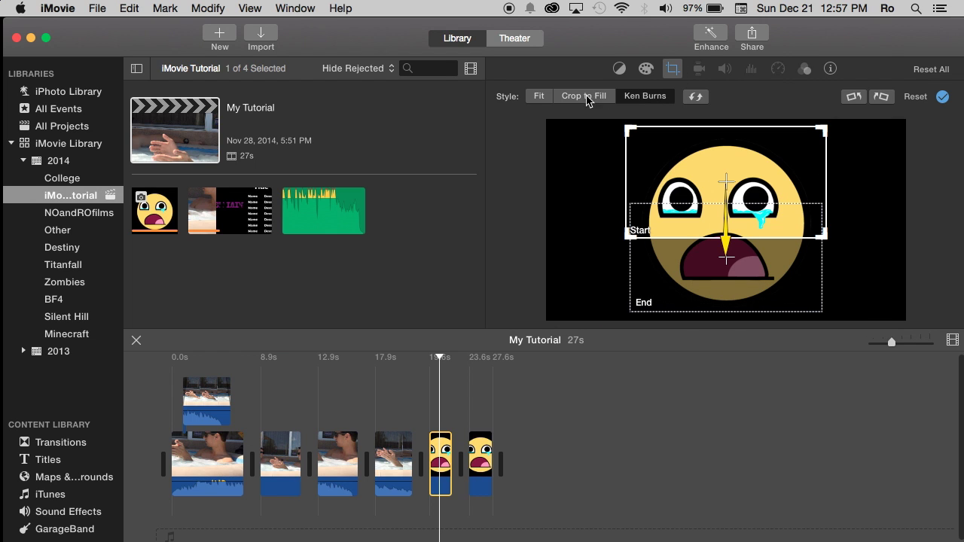
left_click(539, 96)
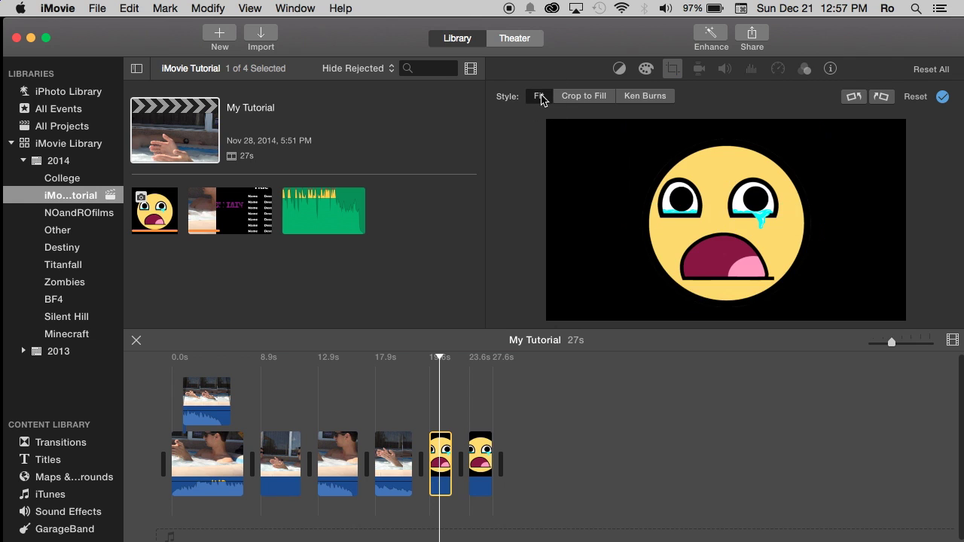
left_click(483, 450)
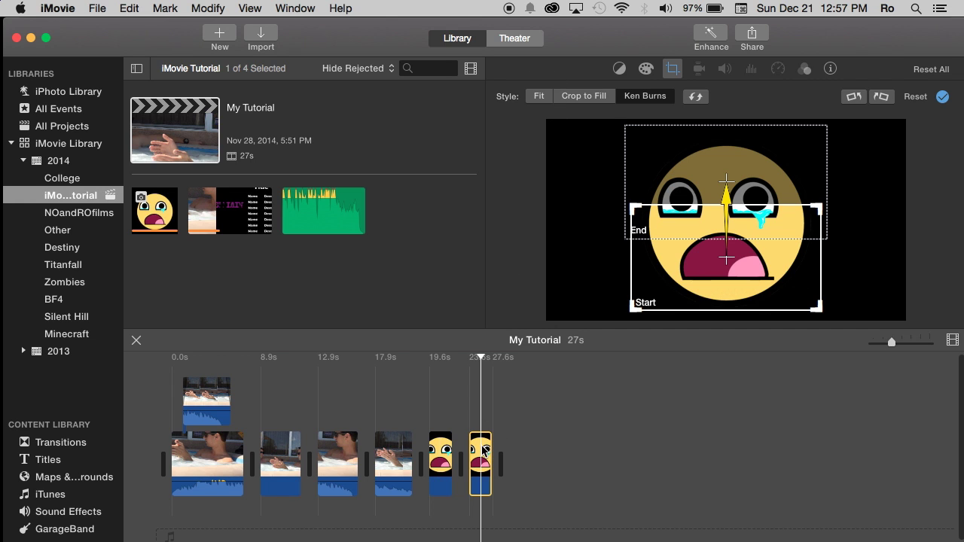
left_click(540, 96)
left_click(608, 483)
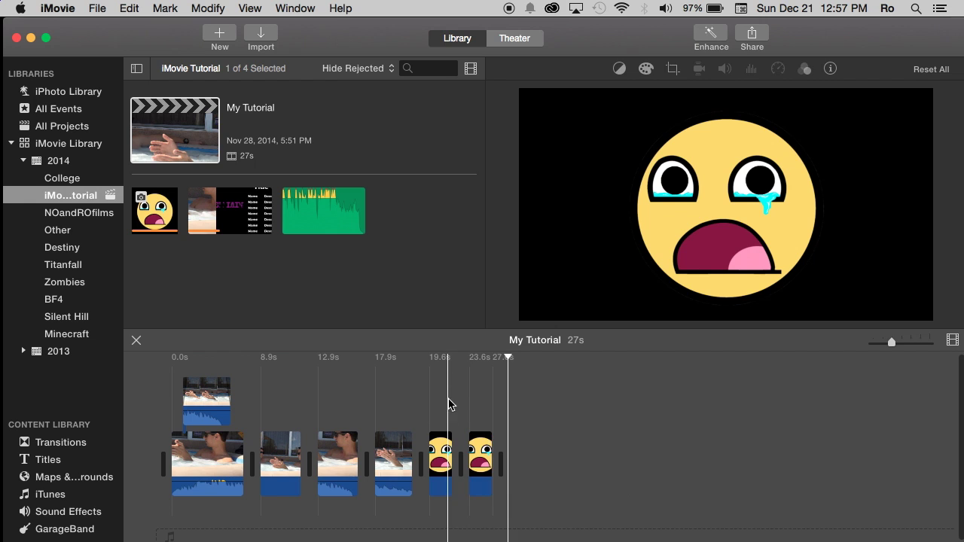
left_click(442, 452)
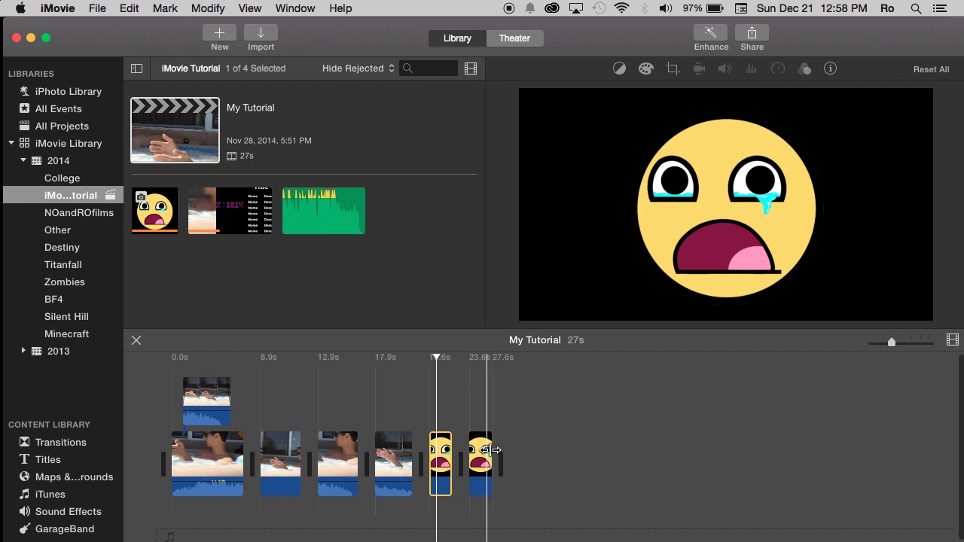
- Drag the first sad-face clip's edge to extend it to about 5 seconds, making the movie 28s
left_click(471, 454)
left_click(437, 454)
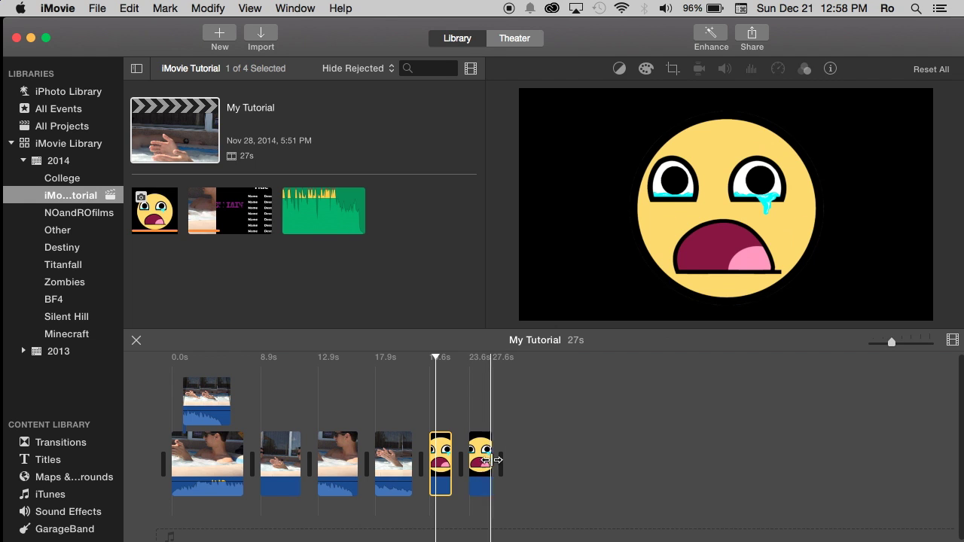
left_click(449, 394)
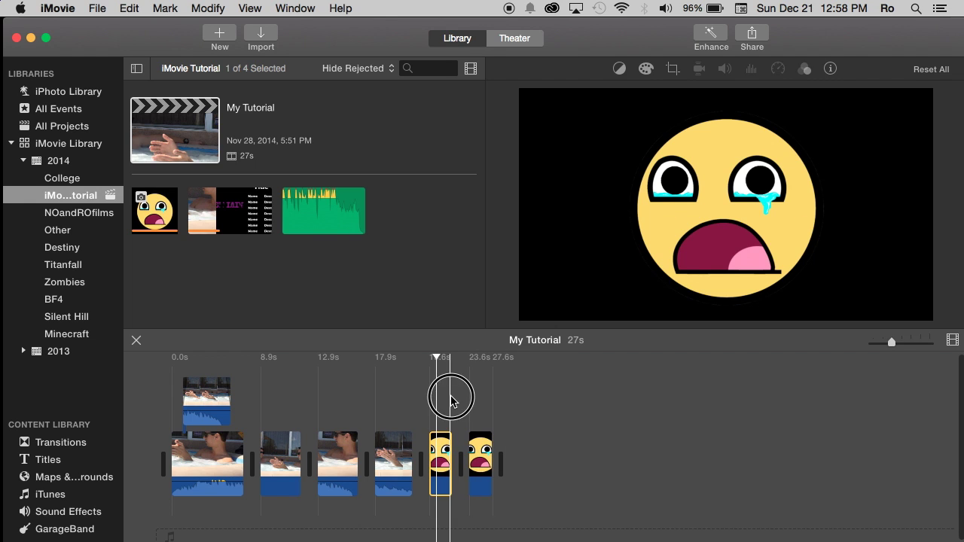
left_click(443, 454)
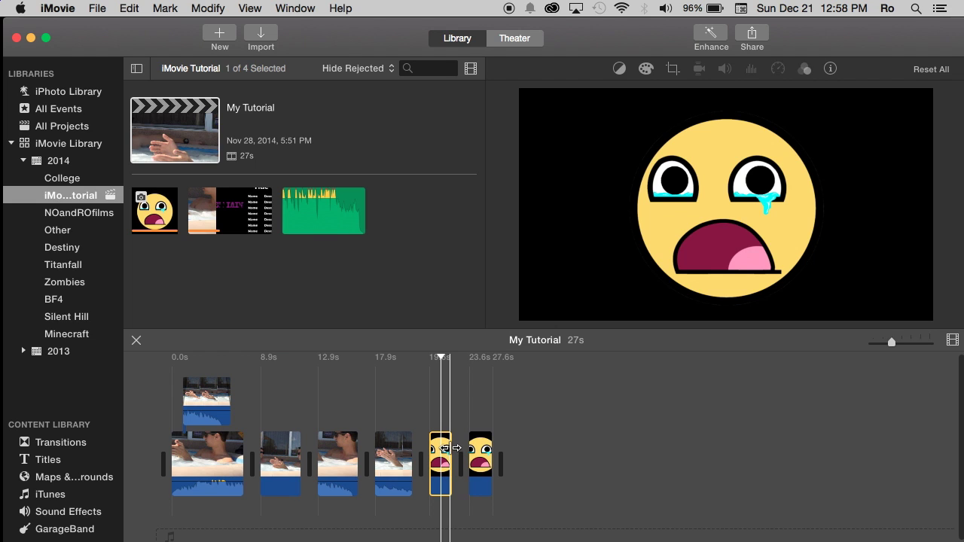
mouse_move(451, 450)
left_mouse_down()
mouse_move(667, 461)
mouse_move(490, 478)
mouse_move(310, 465)
mouse_move(436, 448)
left_mouse_up()
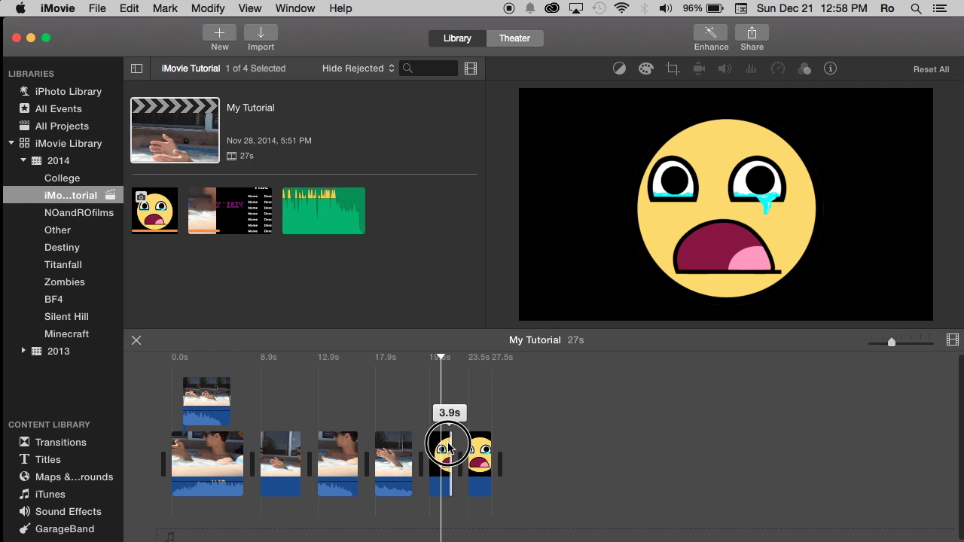
left_click_drag(459, 447, 458, 448)
left_click(485, 449)
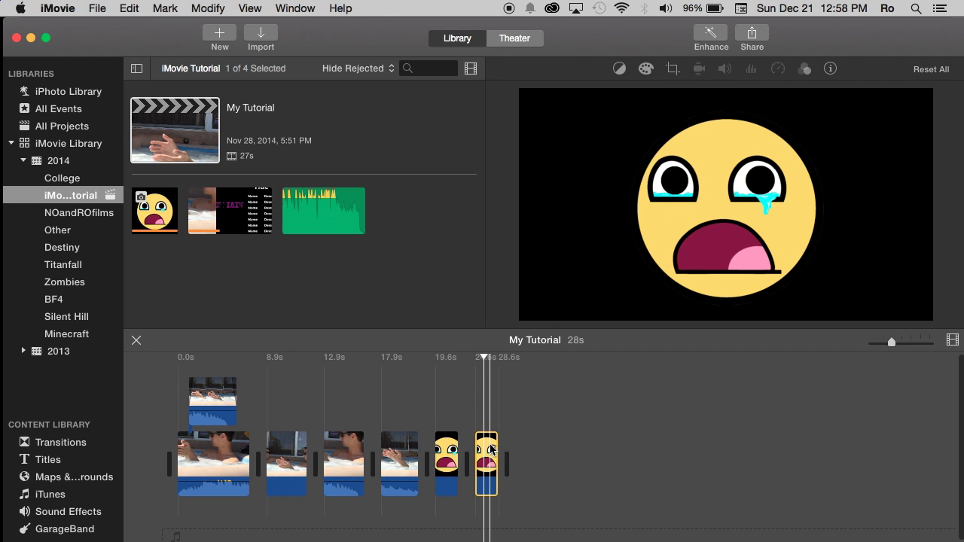
left_click(449, 448)
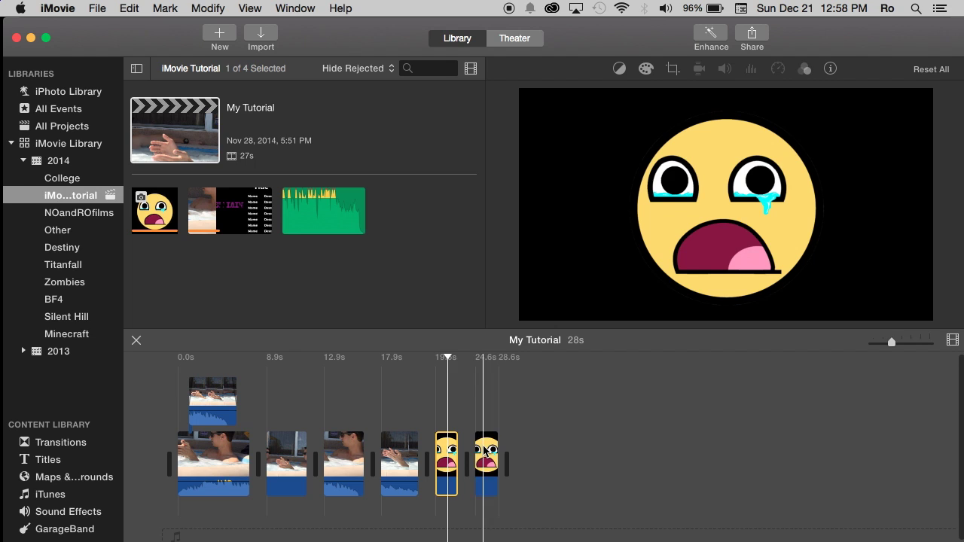
- Set the first sad-face clip's duration to 20 seconds in Clip information, making the project 43s
left_click(451, 443)
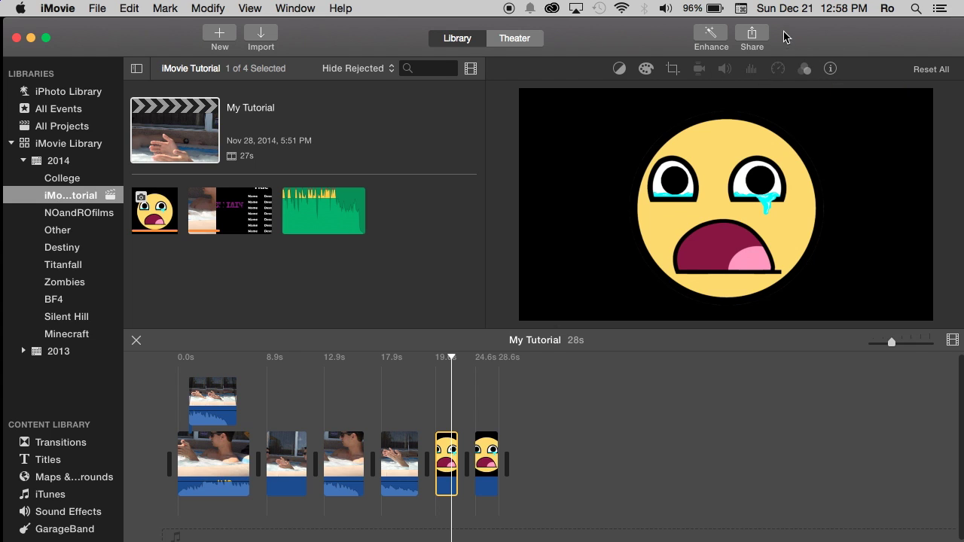
left_click(831, 69)
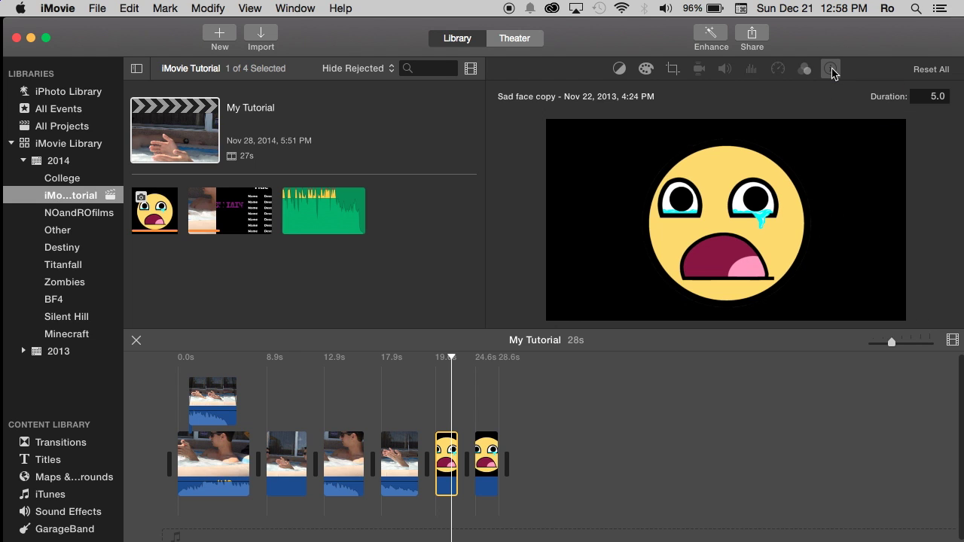
left_click(923, 95)
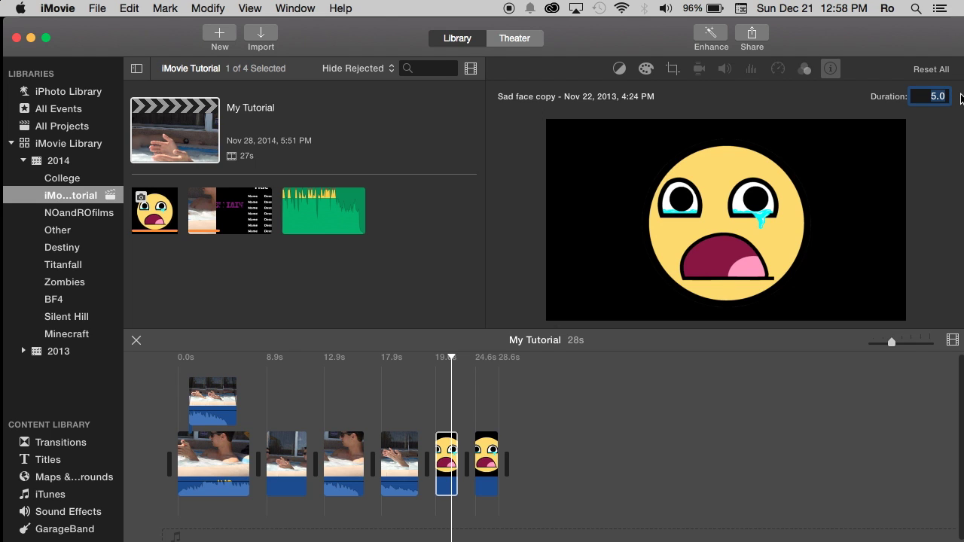
key("Return")
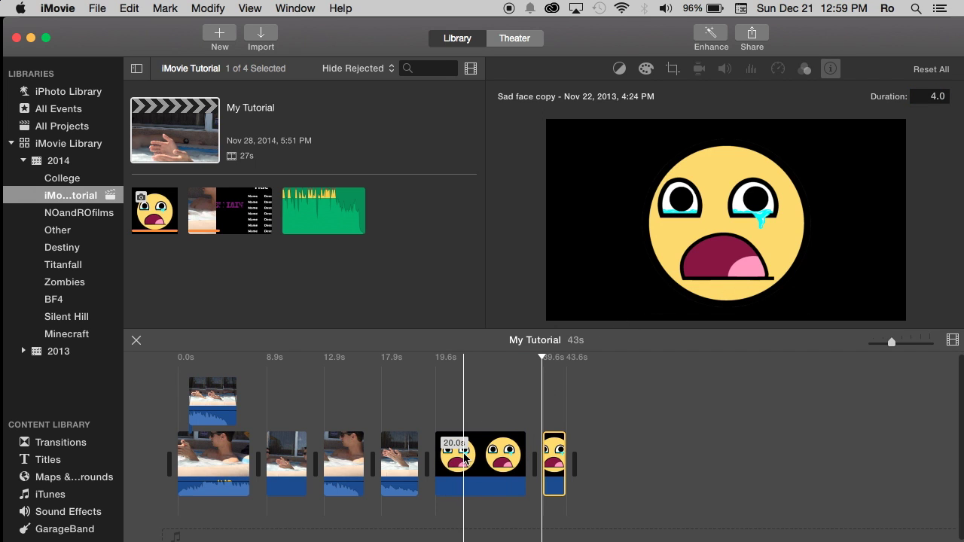
left_click(554, 458)
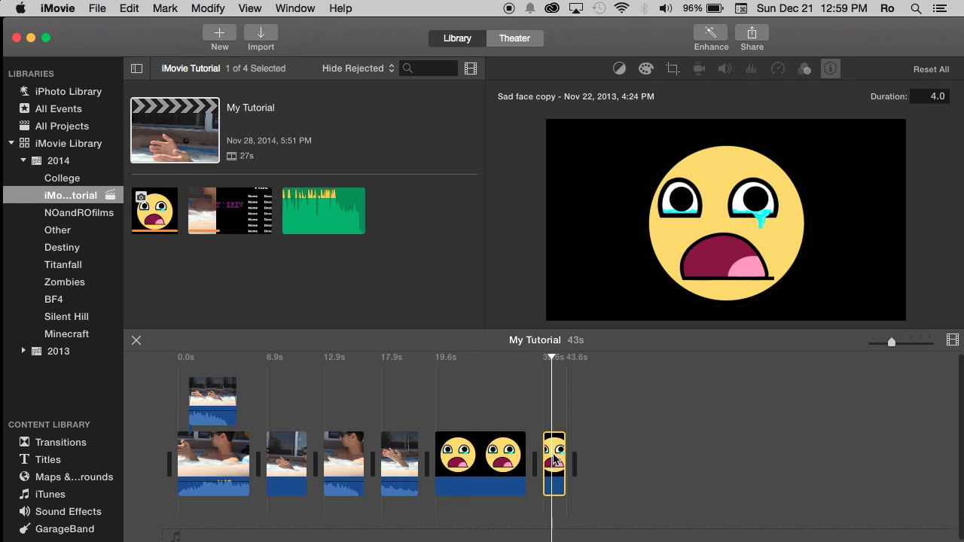
left_click(605, 428)
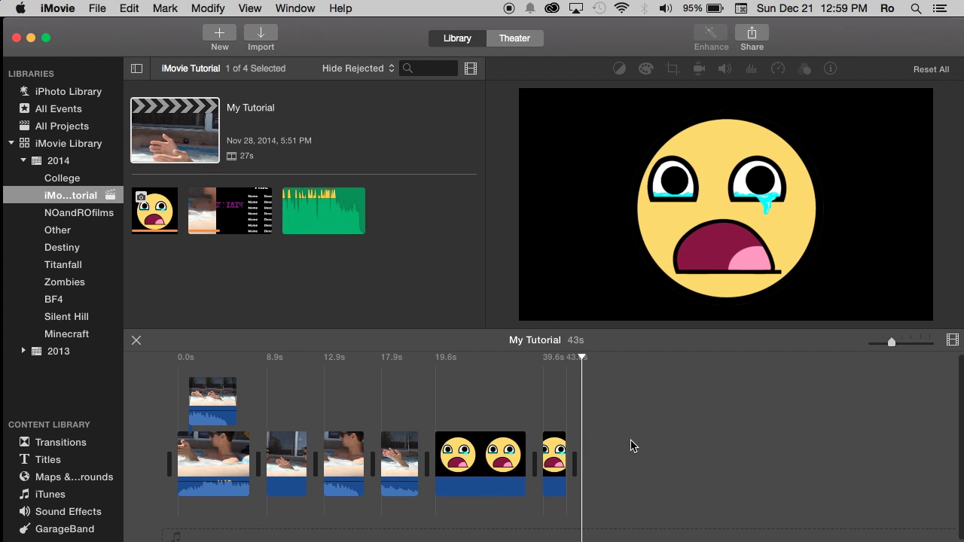
- Select both sad-face clips and set their shared duration to 10 seconds
left_click(486, 461)
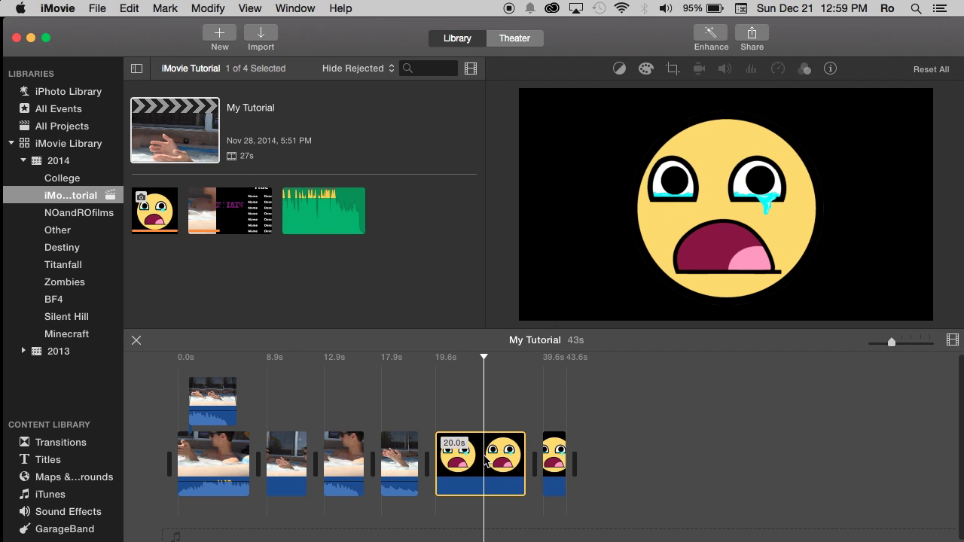
left_click(554, 460, "super")
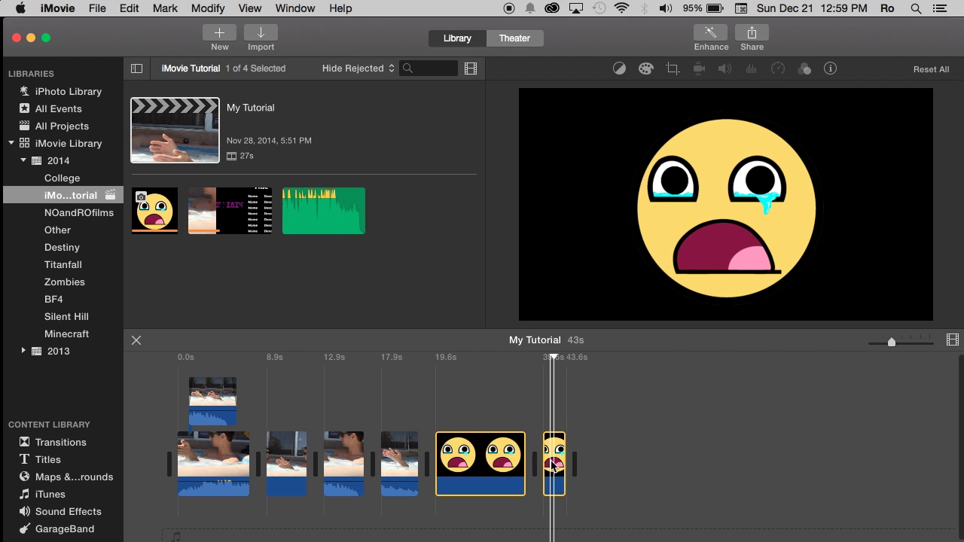
left_click(831, 69)
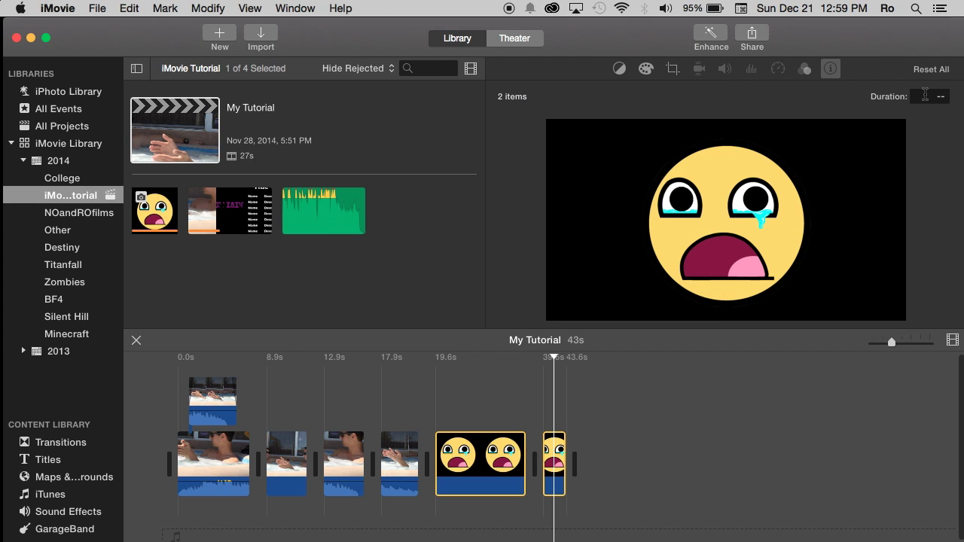
left_click(922, 96)
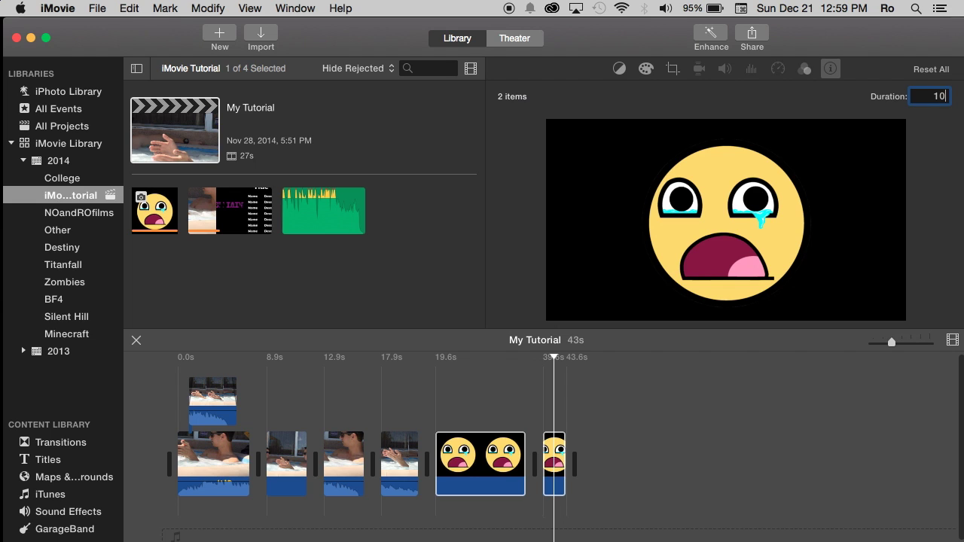
key("Return")
- Check each sad-face clip's new 10-second length, then deselect all clips
left_click(509, 456)
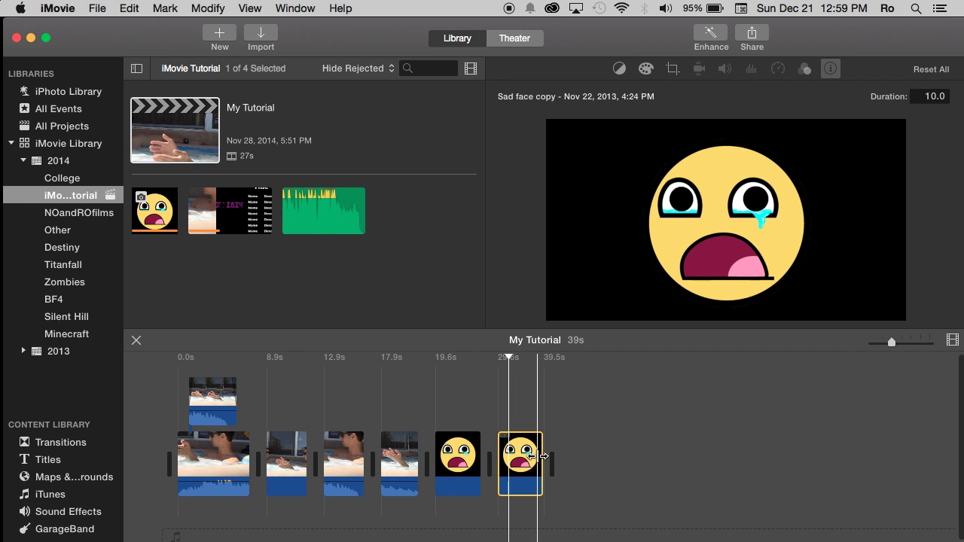
left_click(460, 451, "super")
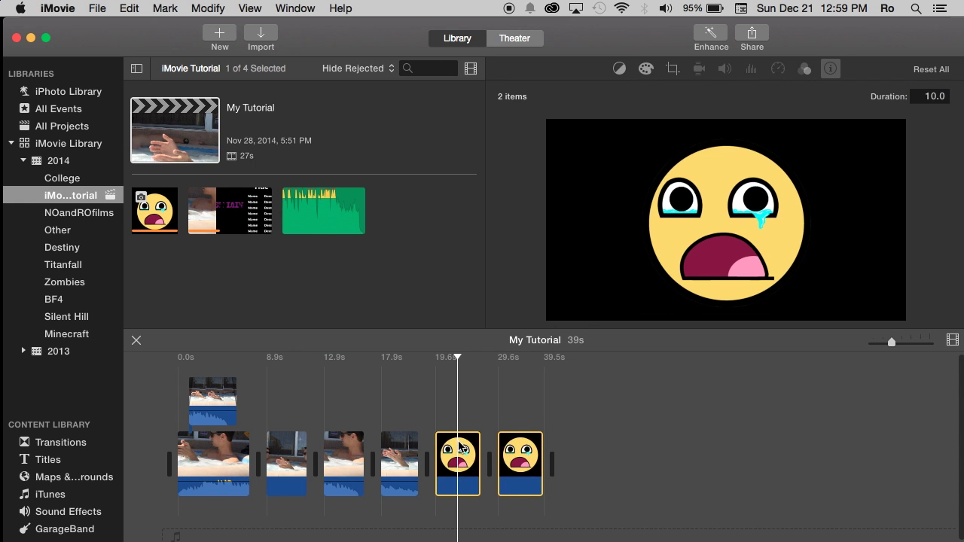
left_click(518, 444)
left_click(592, 429)
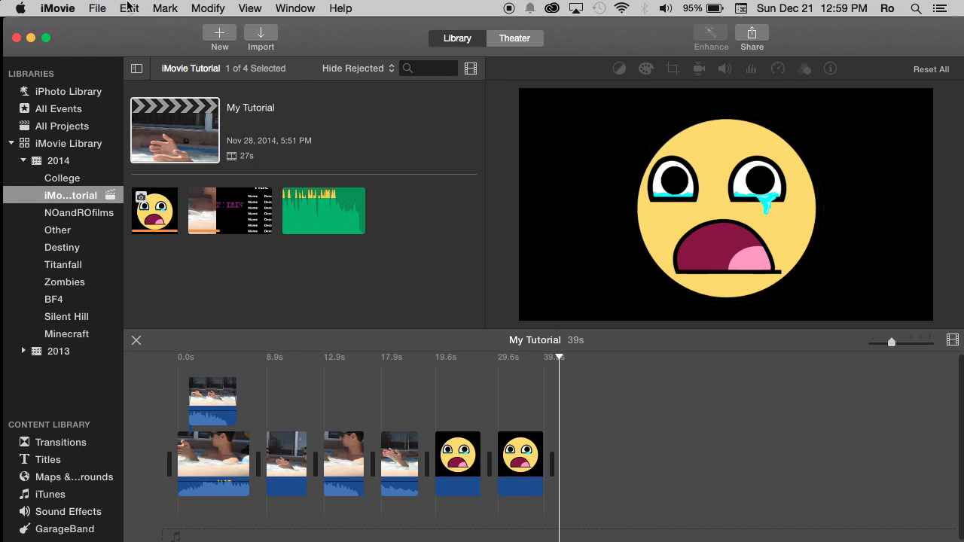
left_click(128, 7)
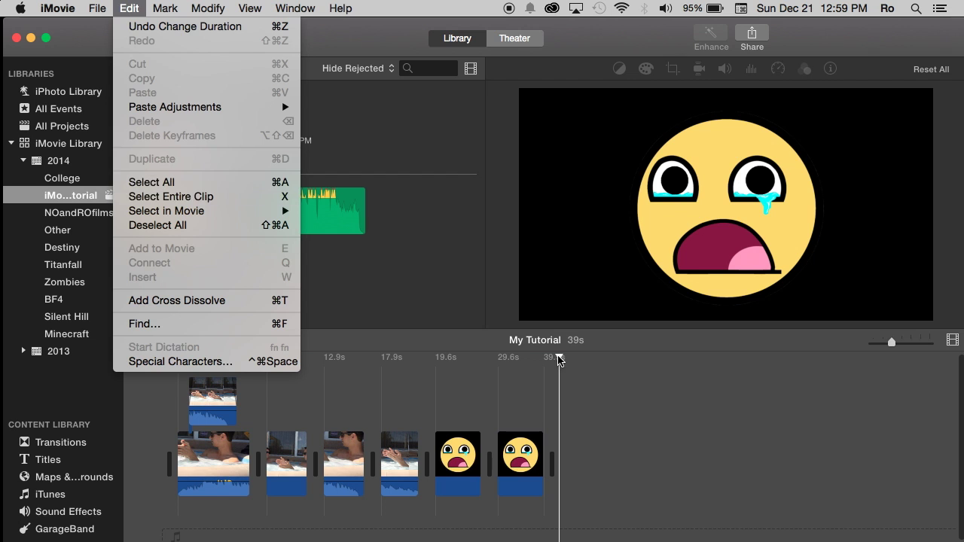
left_click(639, 452)
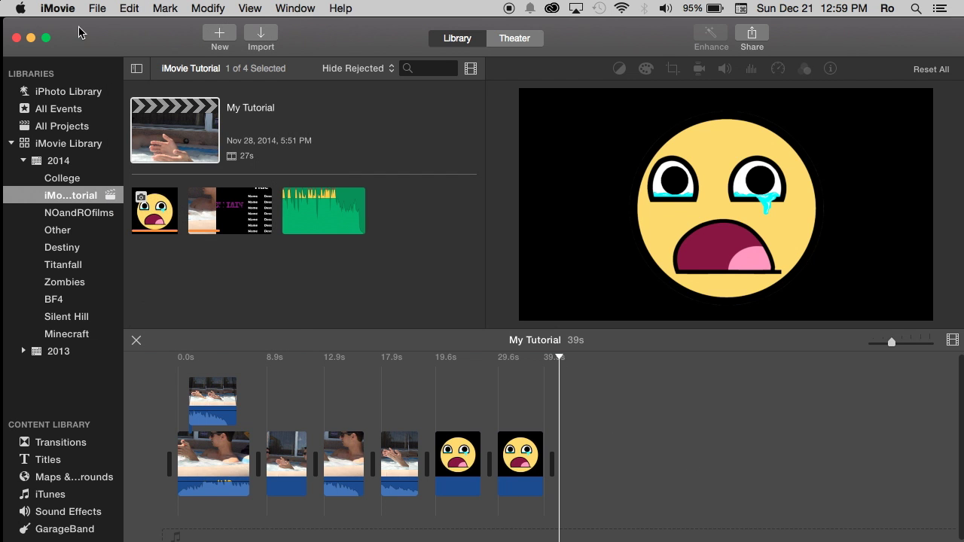
left_click(130, 8)
left_click(148, 182)
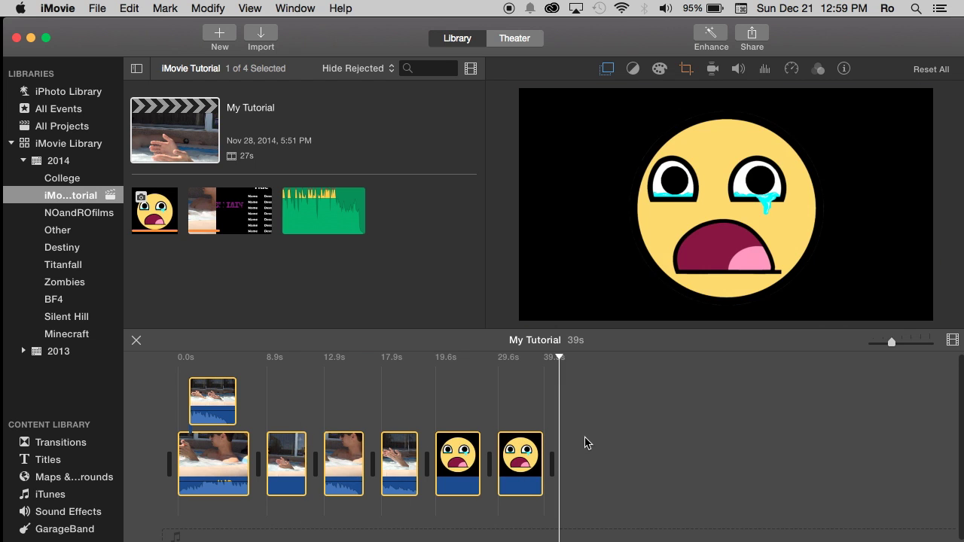
left_click(845, 70)
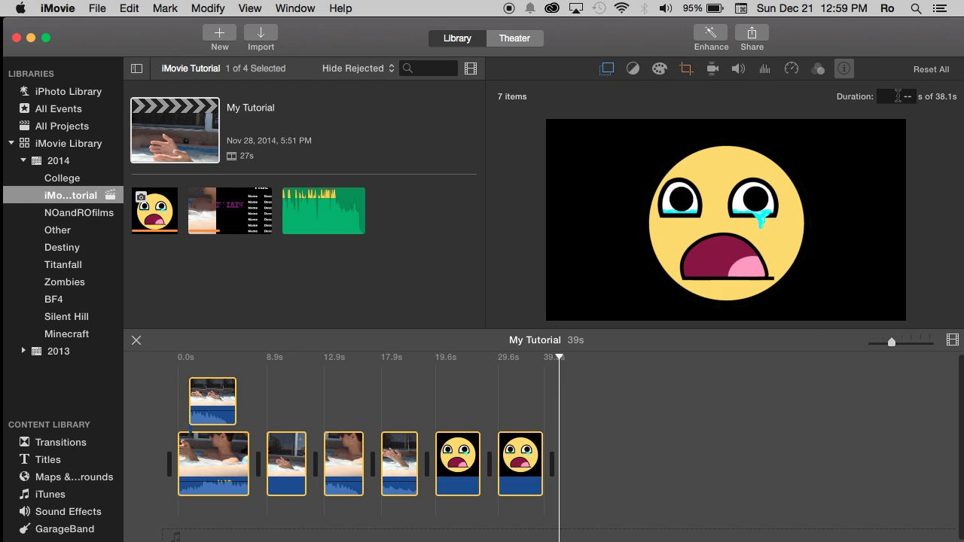
left_click(627, 430)
left_click(513, 396)
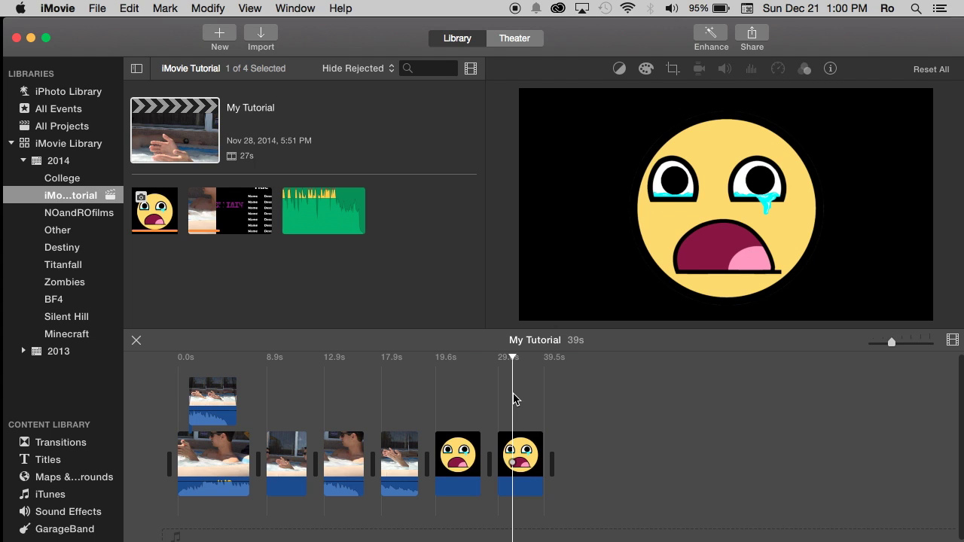
left_click(534, 394)
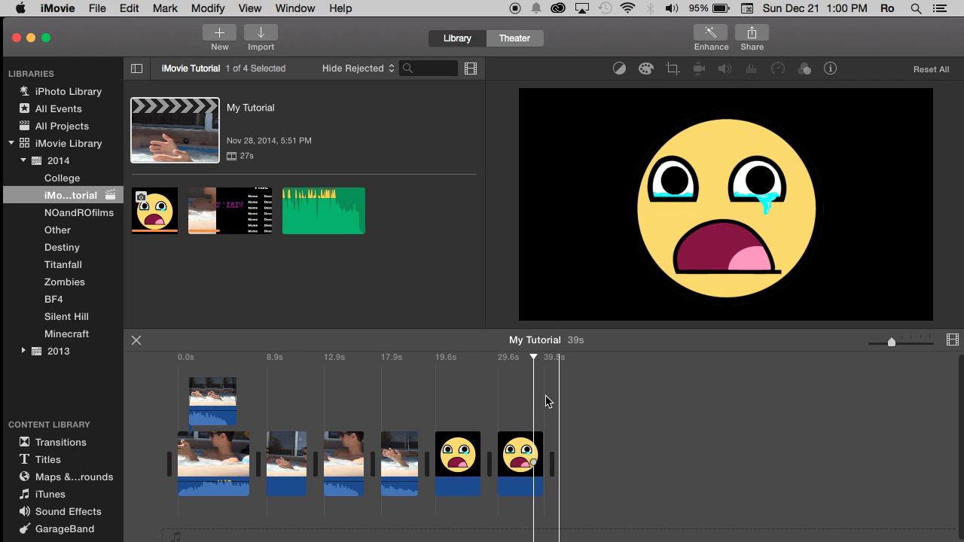